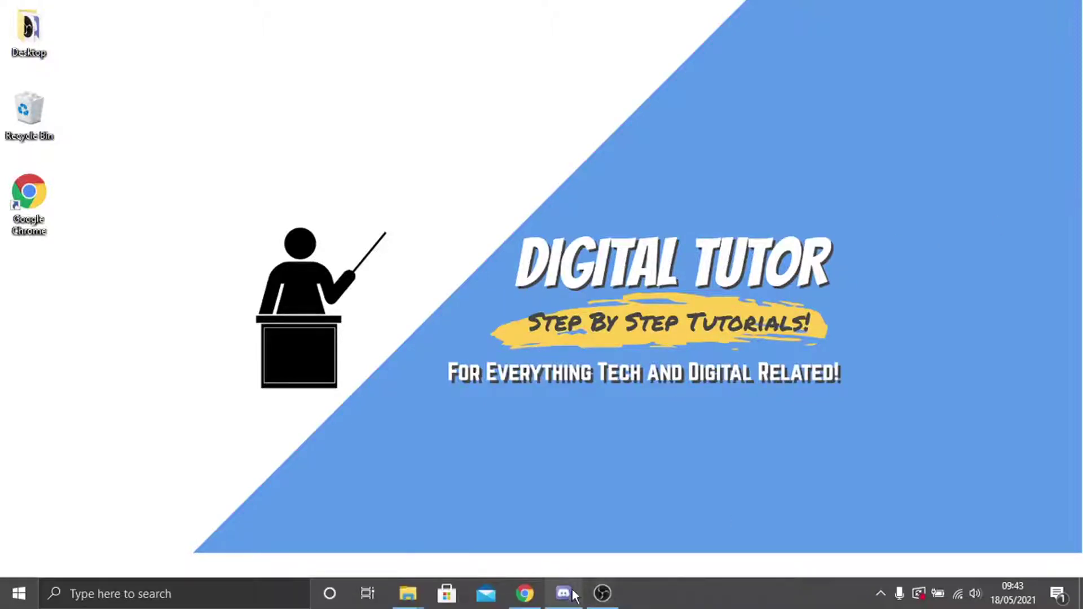
Load youtube.com in Chrome's address bar, correcting the mistyped address.
left_click(524, 603)
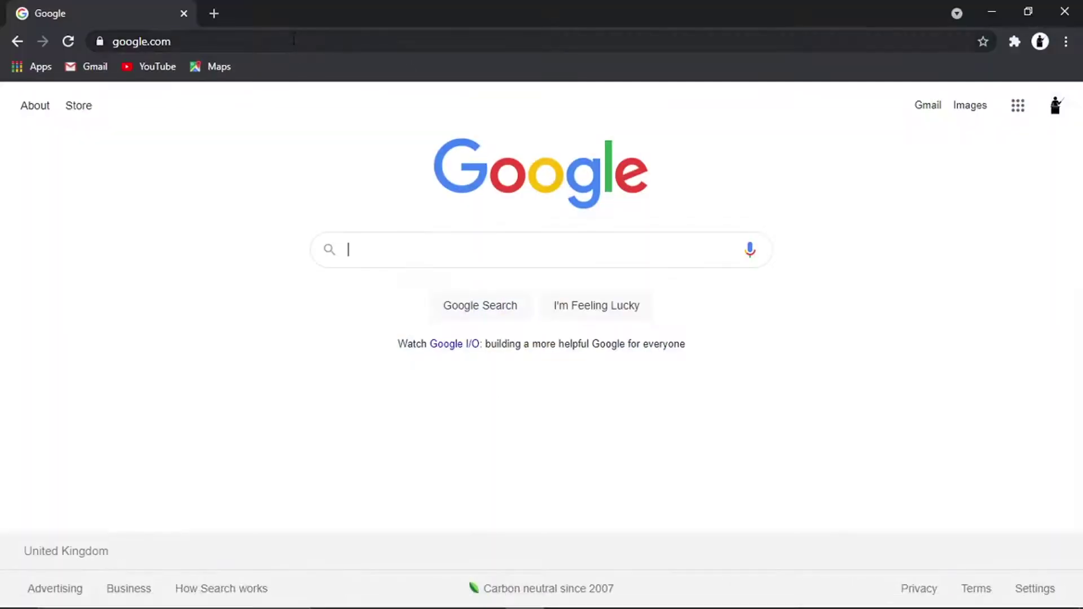
left_click(293, 41)
type("youutbe.")
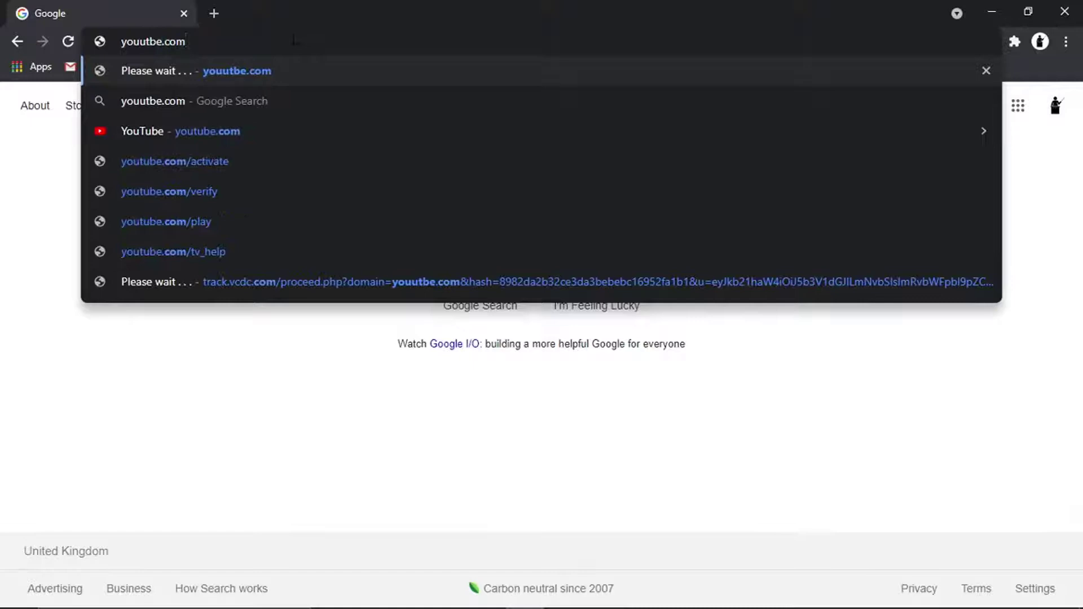
key("BackSpace")
key("BackSpace")
key("BackSpace")
key("BackSpace")
key("BackSpace")
key("BackSpace")
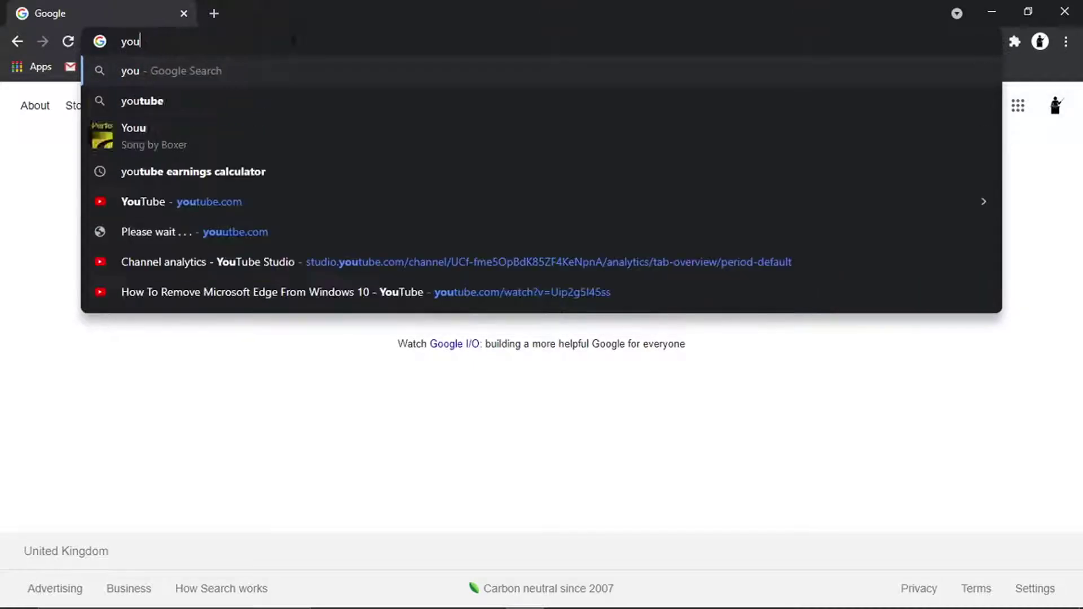
type("tube.com")
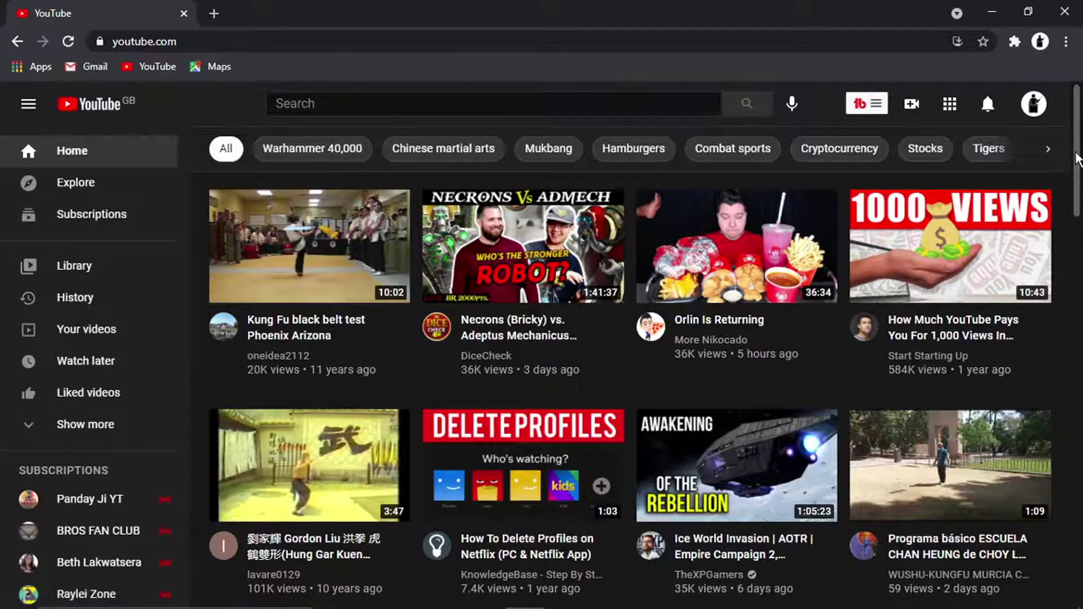
left_click_drag(1075, 161, 1066, 351)
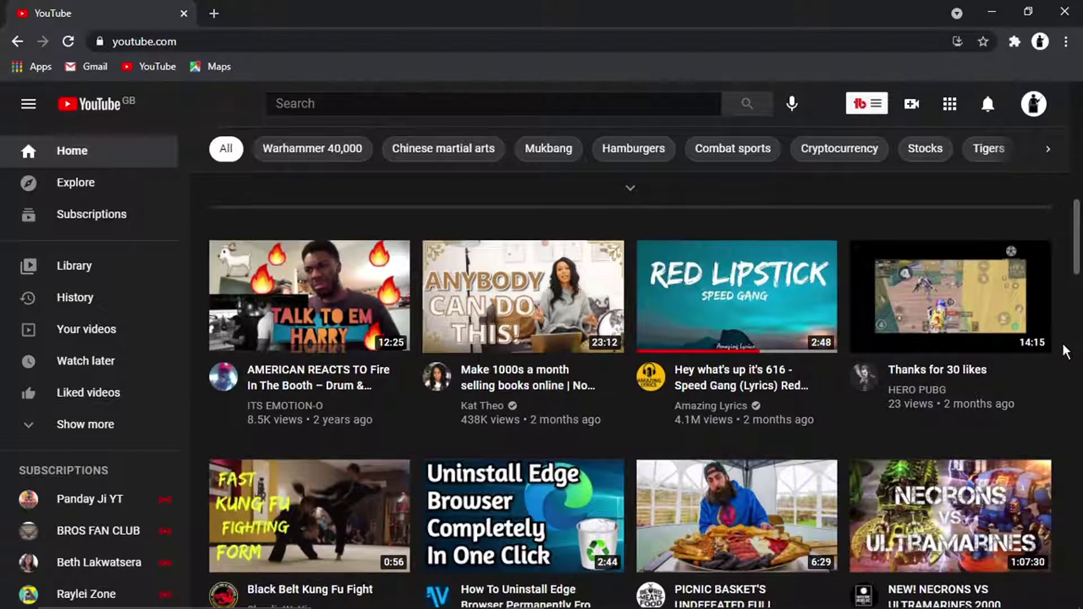
left_click_drag(1066, 351, 1069, 294)
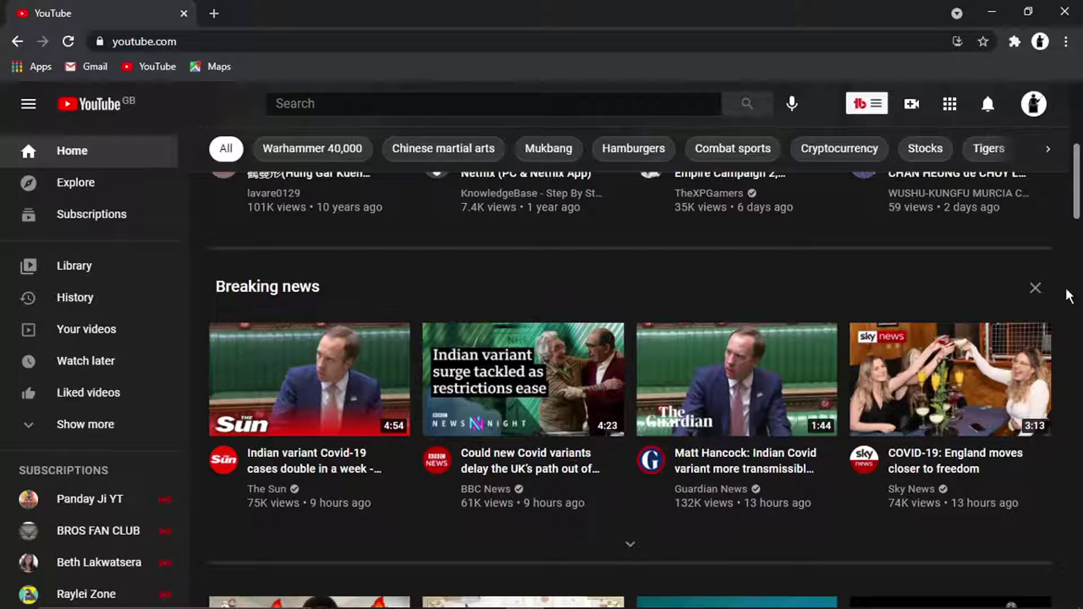
left_click_drag(1074, 186, 1071, 119)
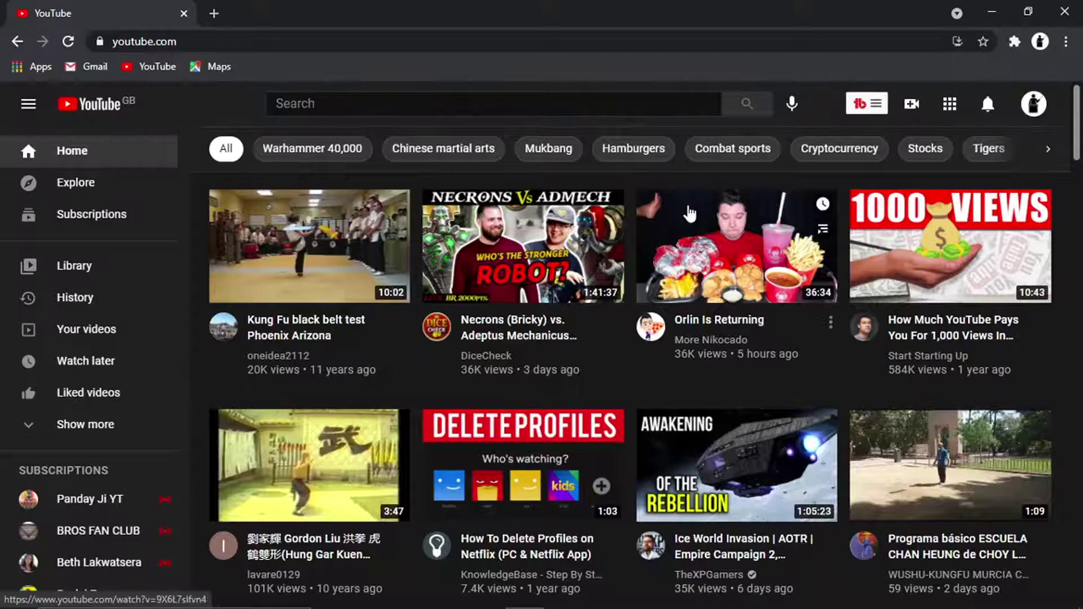
left_click_drag(1074, 122, 1062, 243)
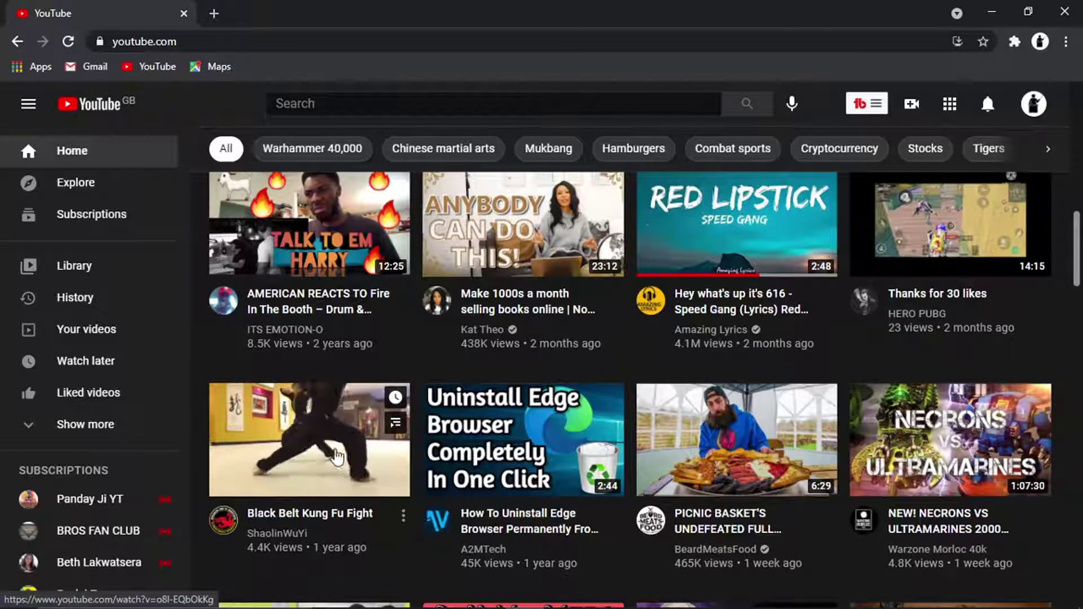
Mark the Black Belt Kung Fu Fight video Not interested with reason 'I don't like the video'.
left_click(404, 517)
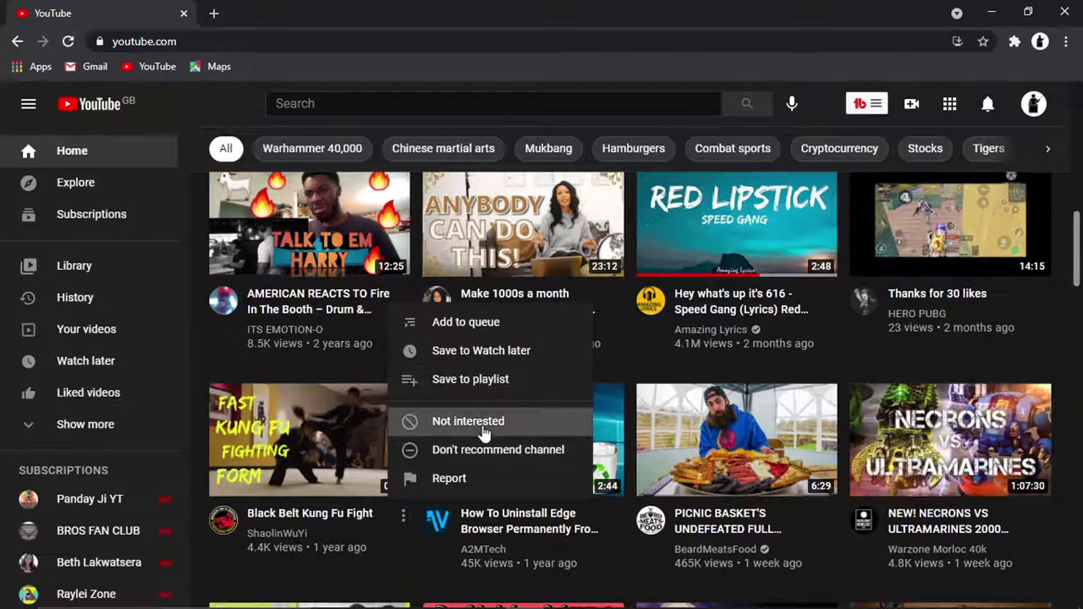
left_click(484, 433)
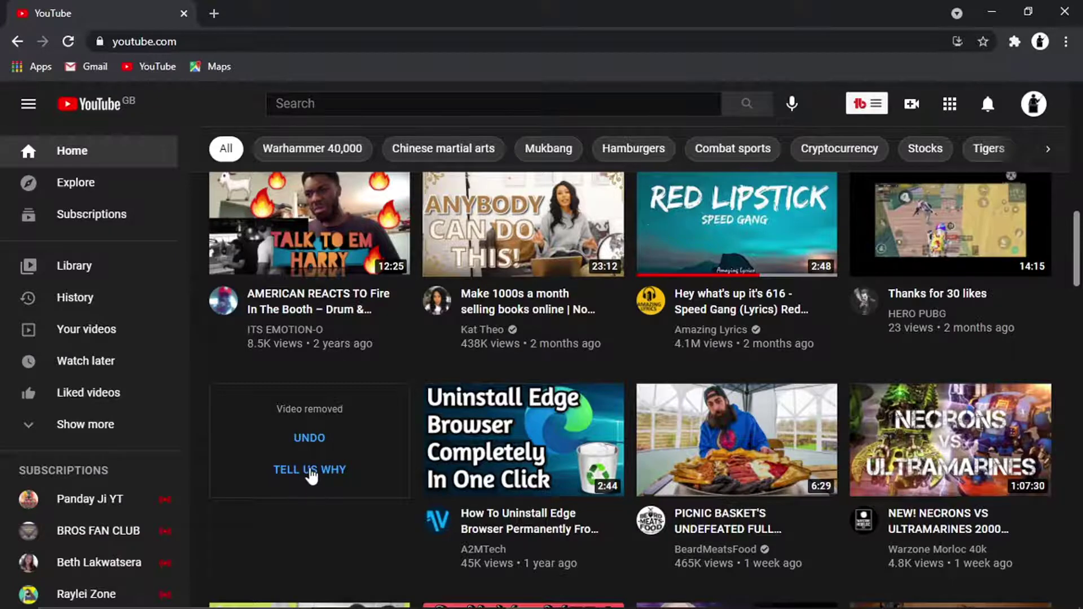
left_click(310, 472)
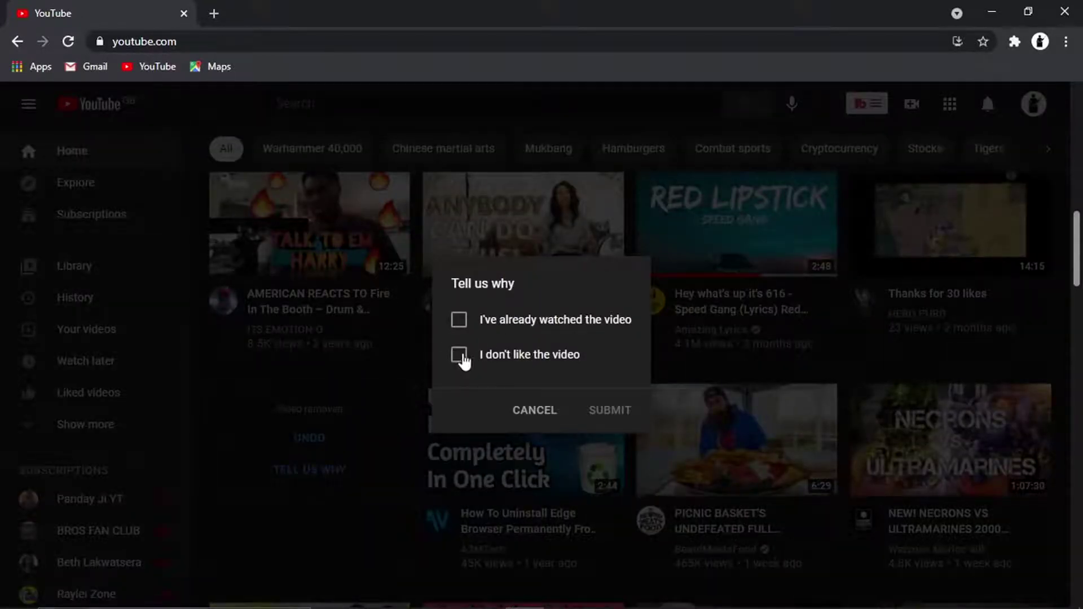
left_click(460, 355)
left_click(608, 410)
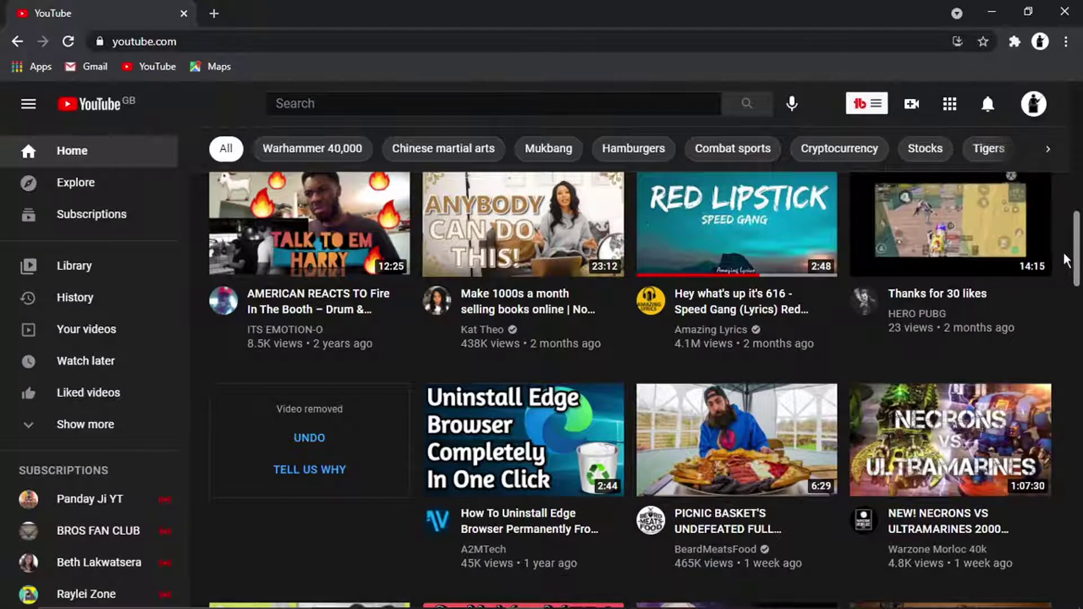
Scroll down to the Breaking news shelf and mark it Not interested with its X.
left_click_drag(1076, 253, 1080, 420)
left_click_drag(1079, 131, 1080, 152)
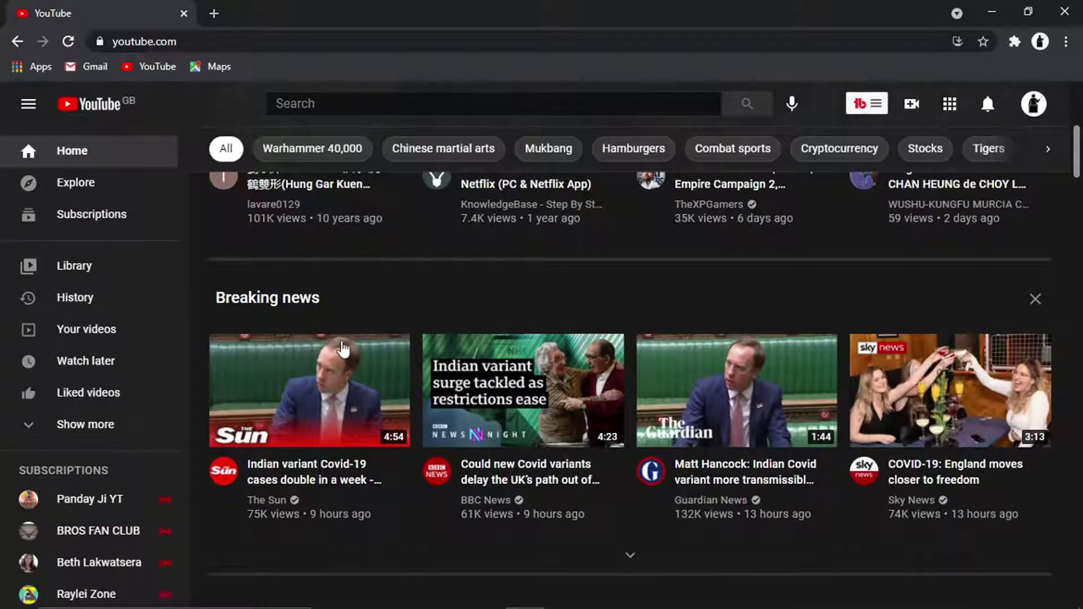
mouse_move(703, 370)
left_click(1034, 300)
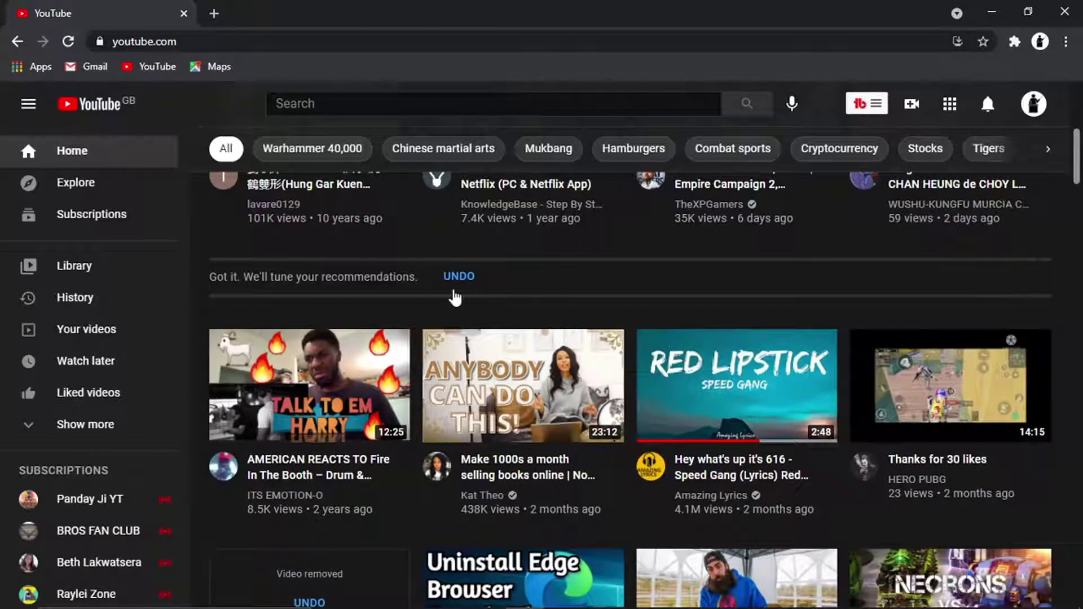
left_click_drag(204, 272, 242, 276)
left_click(242, 276)
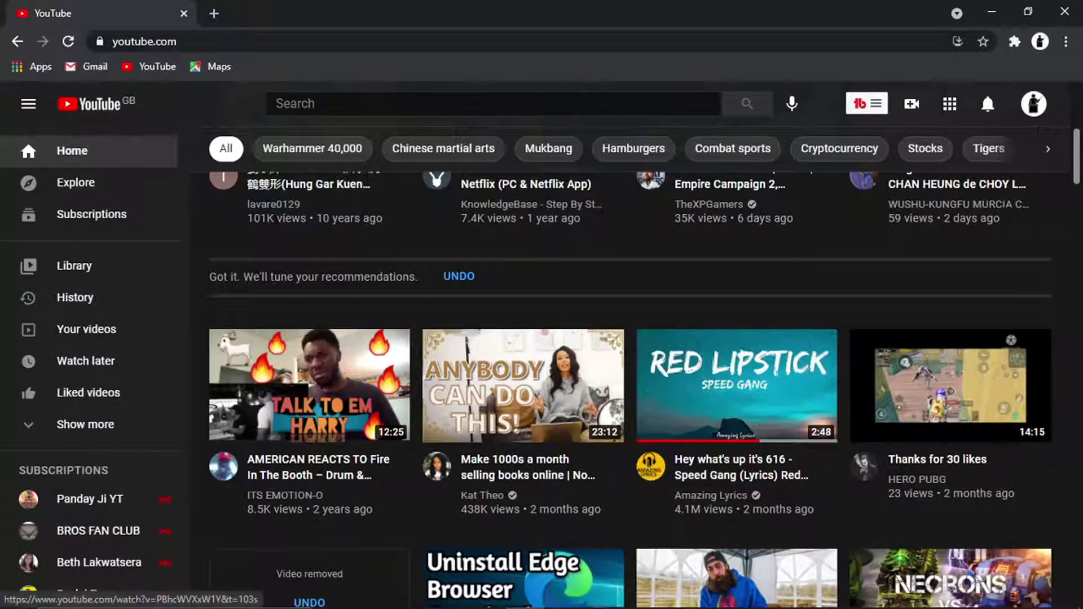
left_click_drag(1079, 175, 1075, 273)
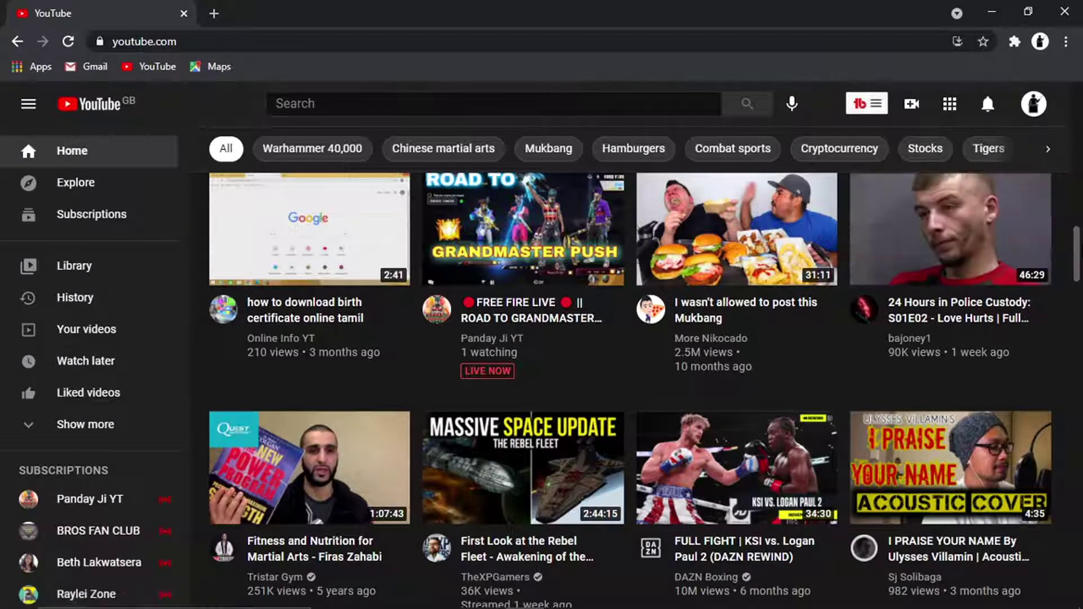
scroll(1081, 279, "down", 4)
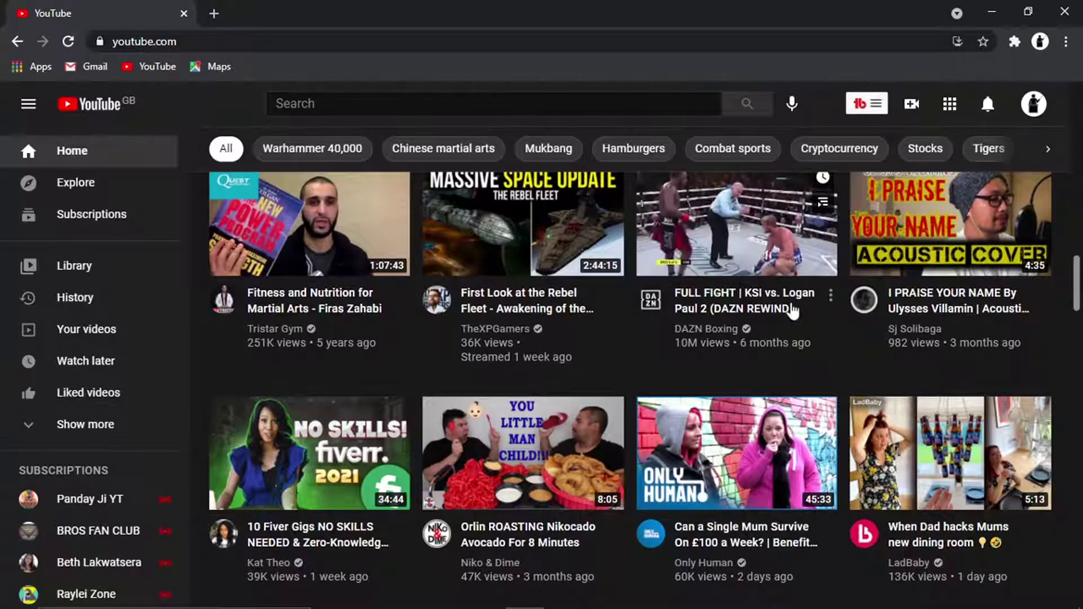
left_click(831, 295)
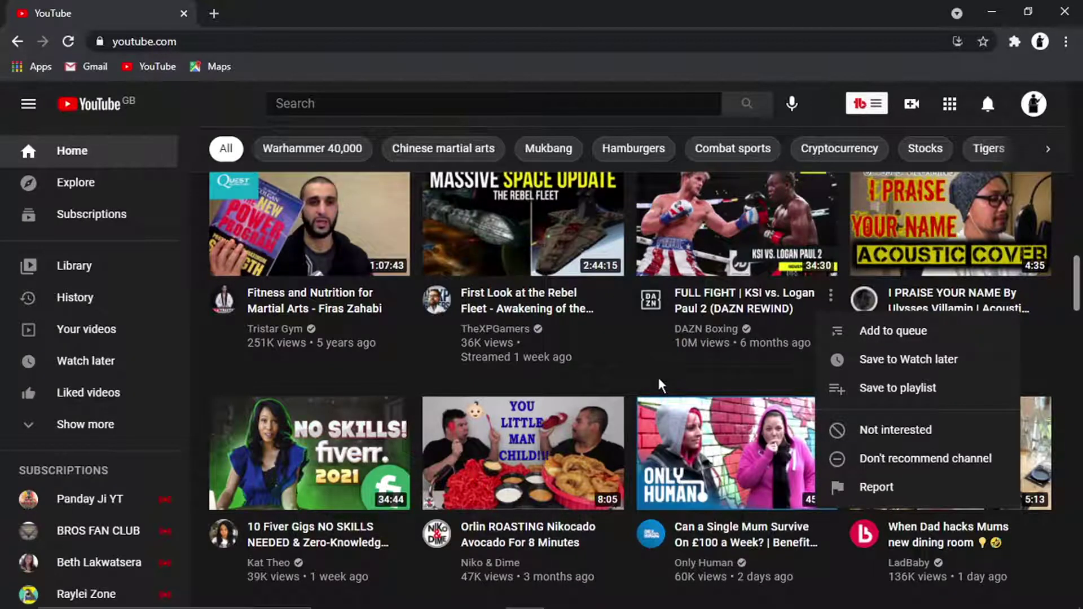
left_click(1053, 352)
scroll(1052, 353, "down", 10)
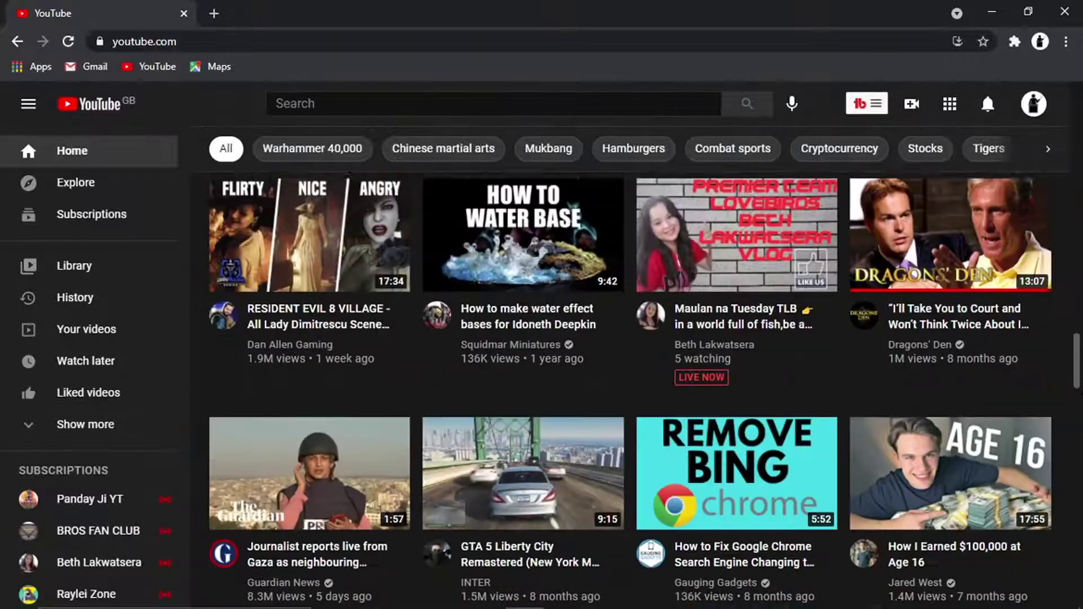
scroll(645, 388, "down", 10)
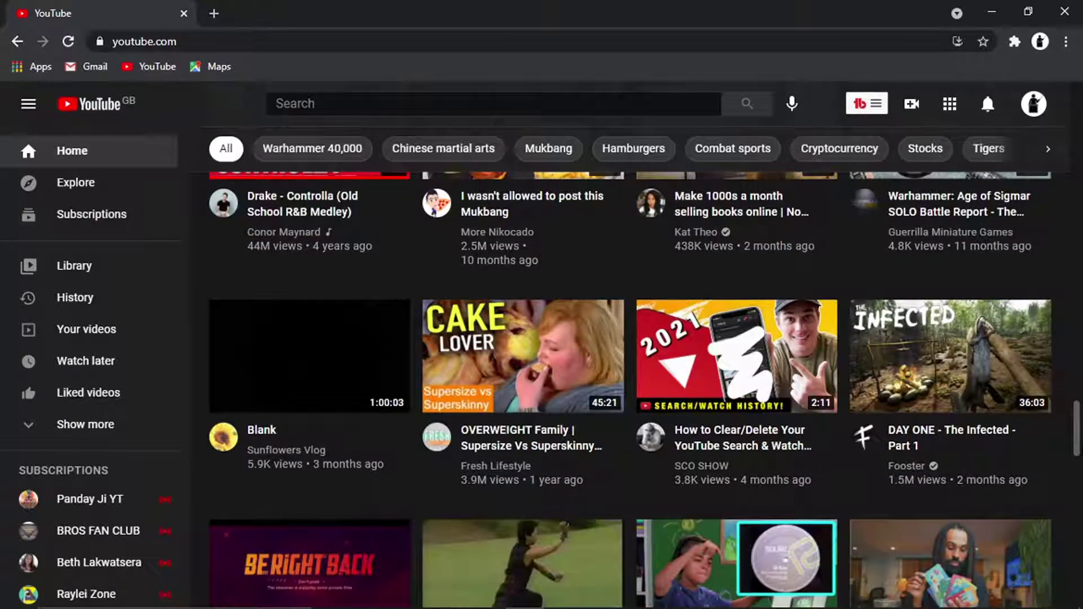
scroll(1077, 458, "up", 2)
scroll(1077, 459, "down", 4)
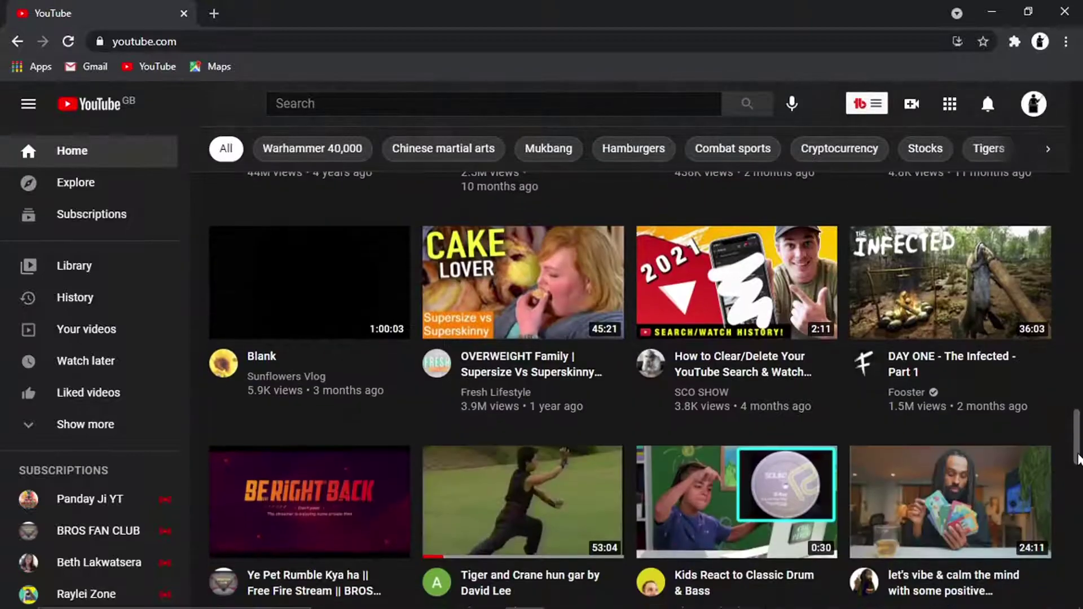
left_click_drag(1078, 458, 1074, 433)
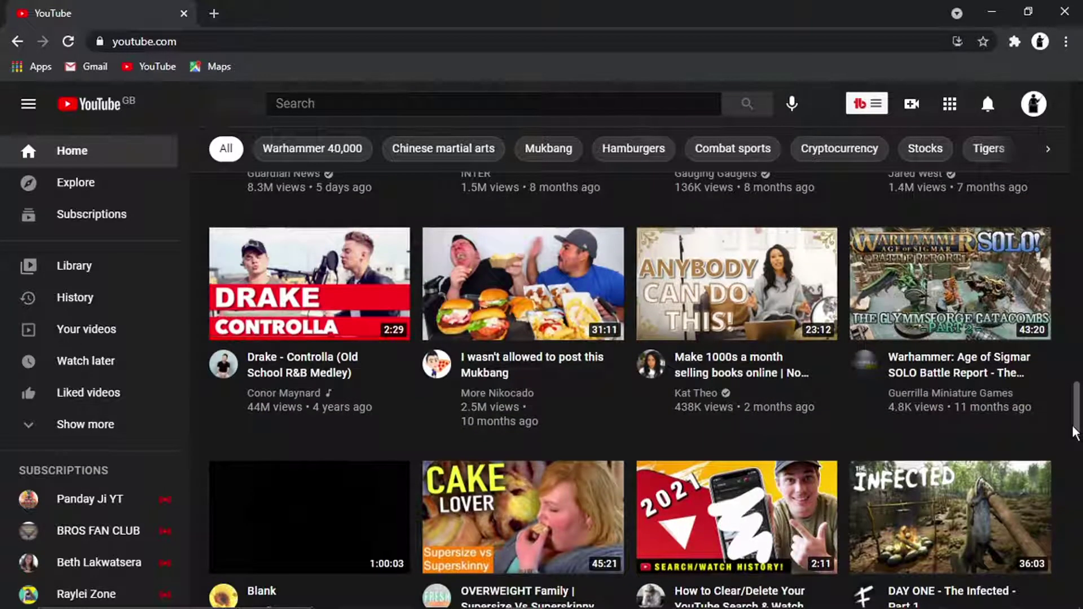